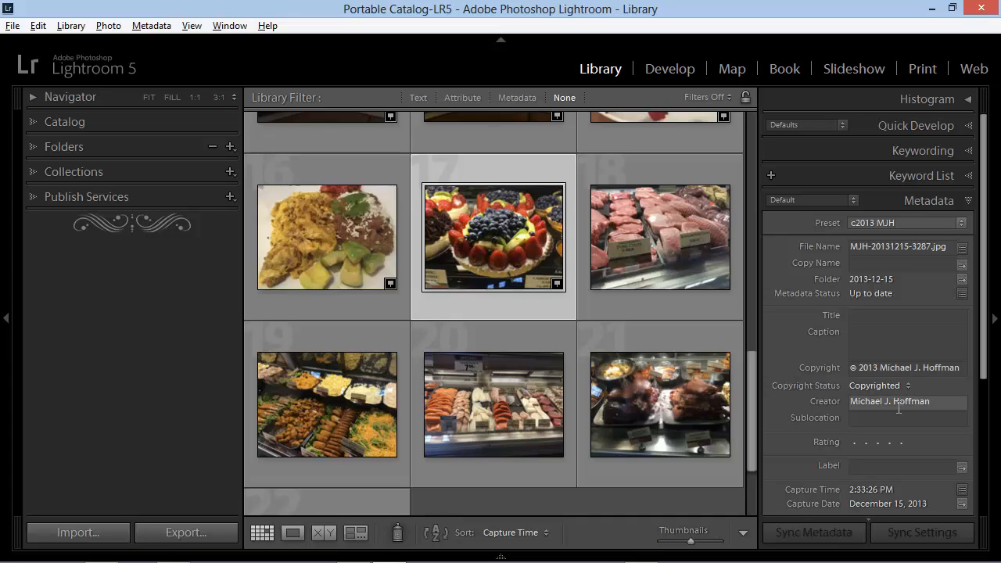
Open the metadata preset editor for the selected fruit tart photo and review its IPTC copyright and creator fields
mouse_move(812, 404)
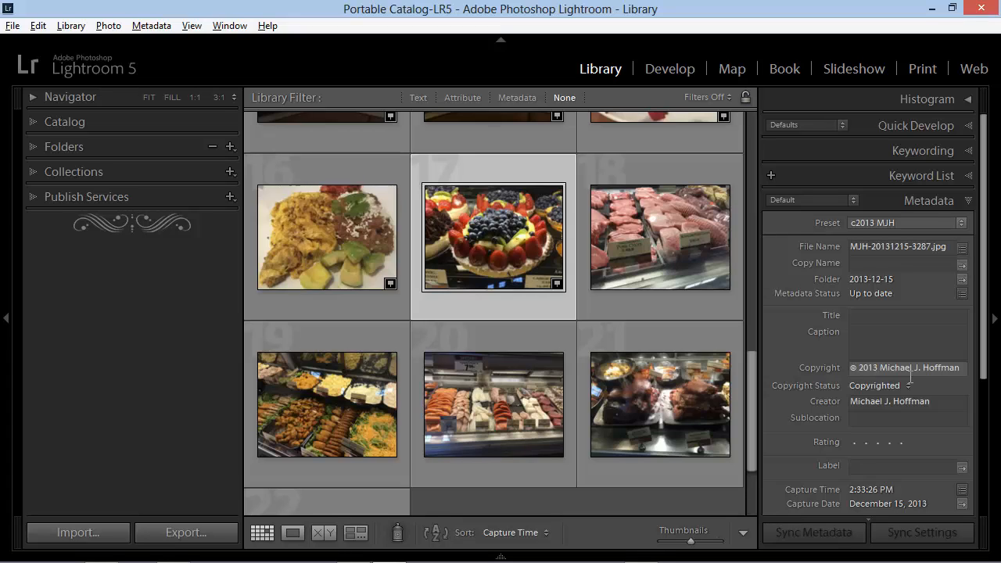
left_click(886, 225)
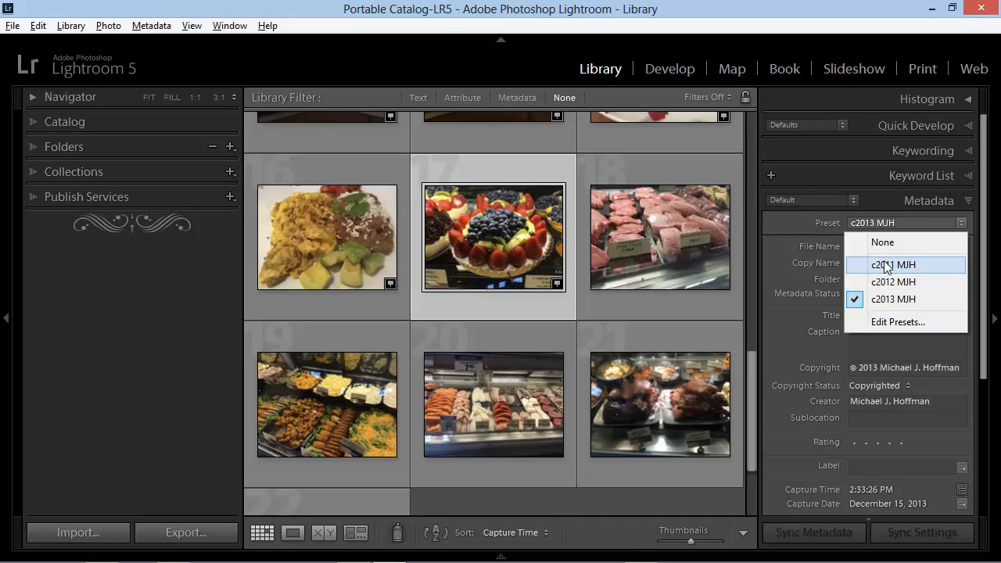
left_click(883, 323)
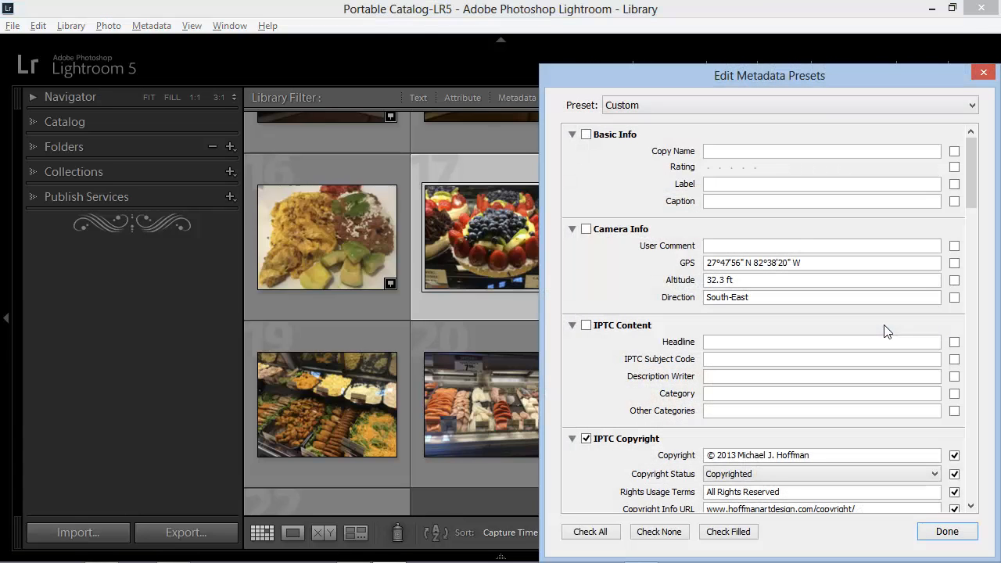
left_click_drag(820, 80, 595, 52)
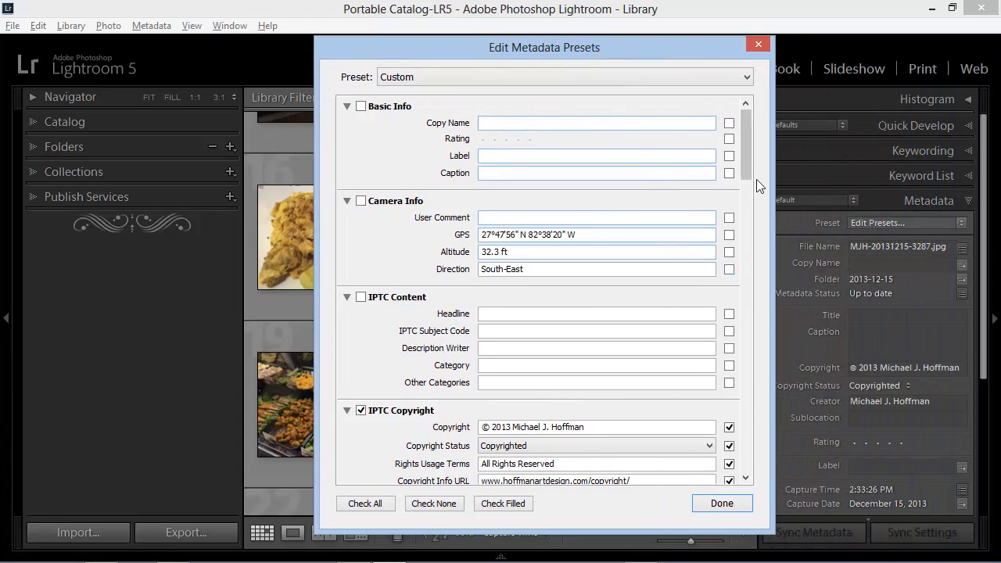
left_click_drag(746, 168, 748, 204)
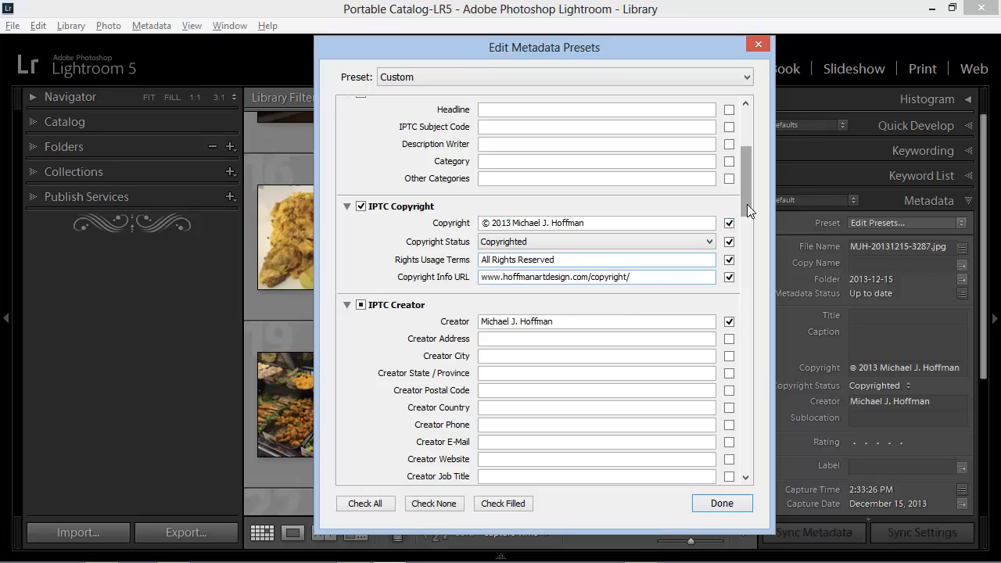
left_click_drag(747, 204, 753, 183)
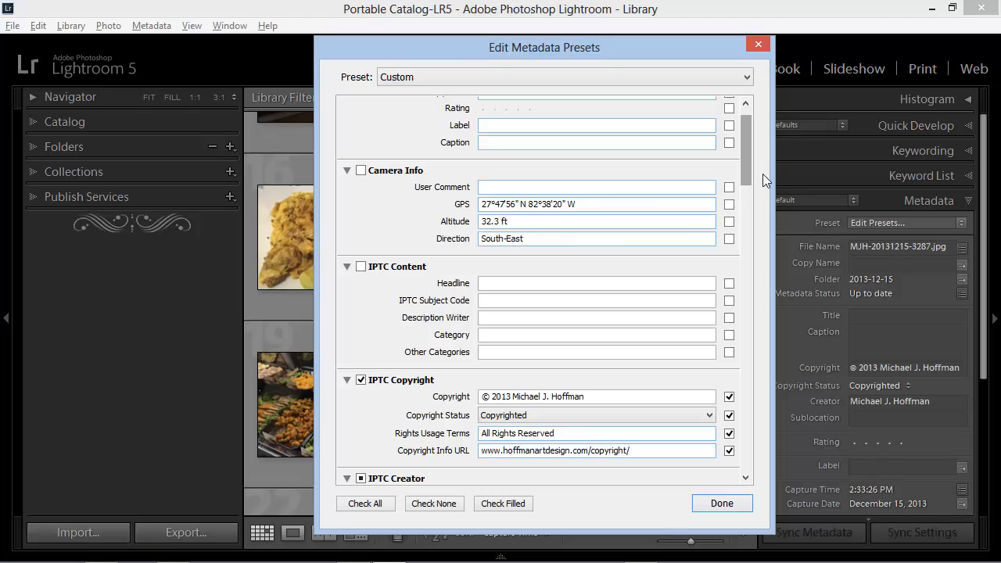
left_click_drag(747, 168, 746, 197)
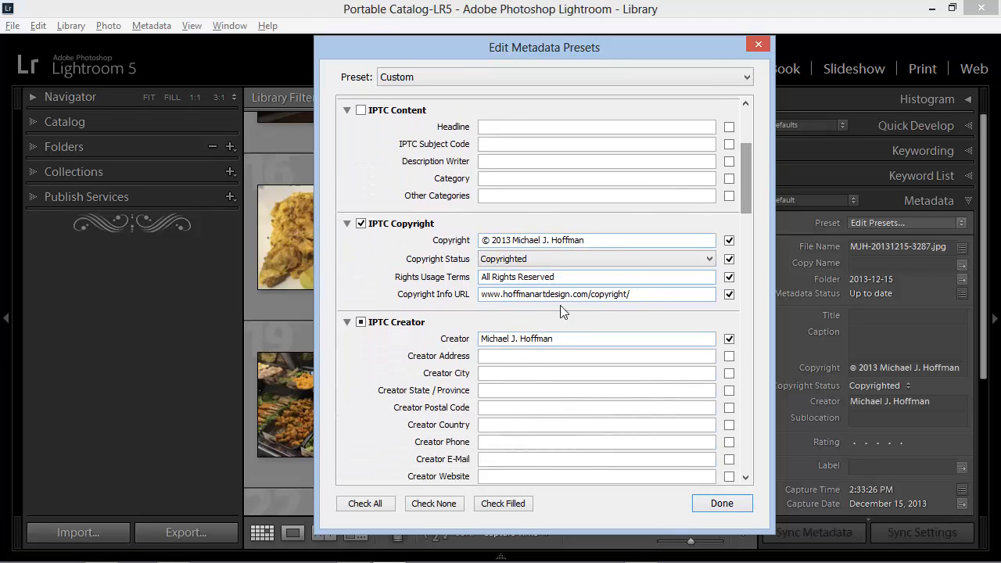
Change the year in the IPTC Copyright notice to 2014 and look over the preset's other fields
left_click(515, 244)
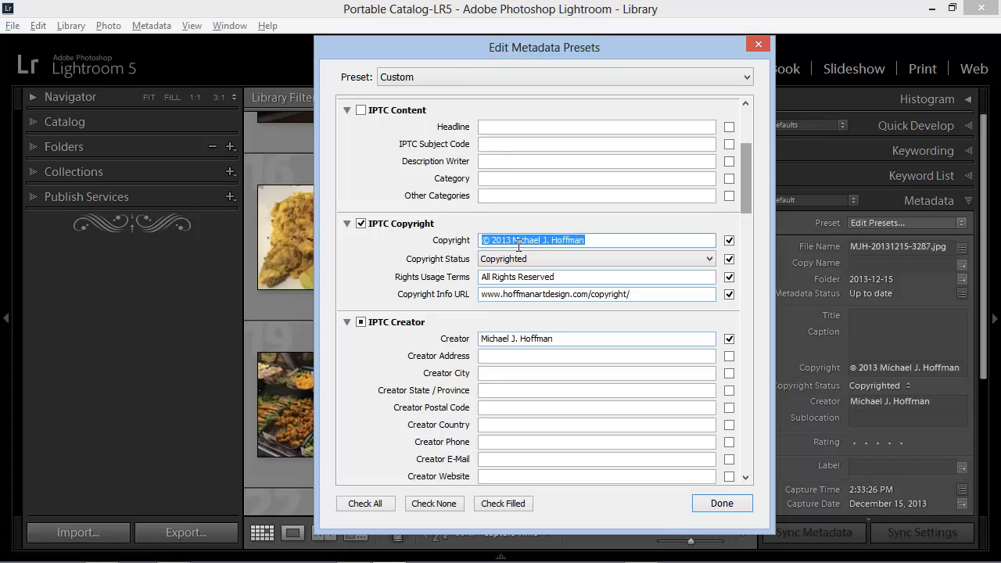
left_click(513, 243)
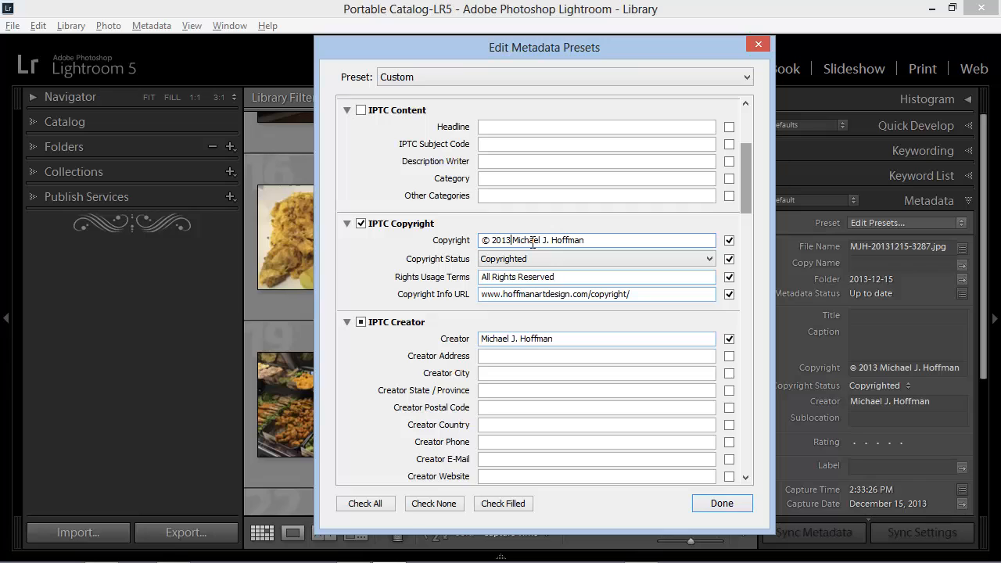
key("BackSpace")
type("4")
mouse_move(747, 194)
left_mouse_down()
mouse_move(743, 341)
mouse_move(753, 191)
left_mouse_up()
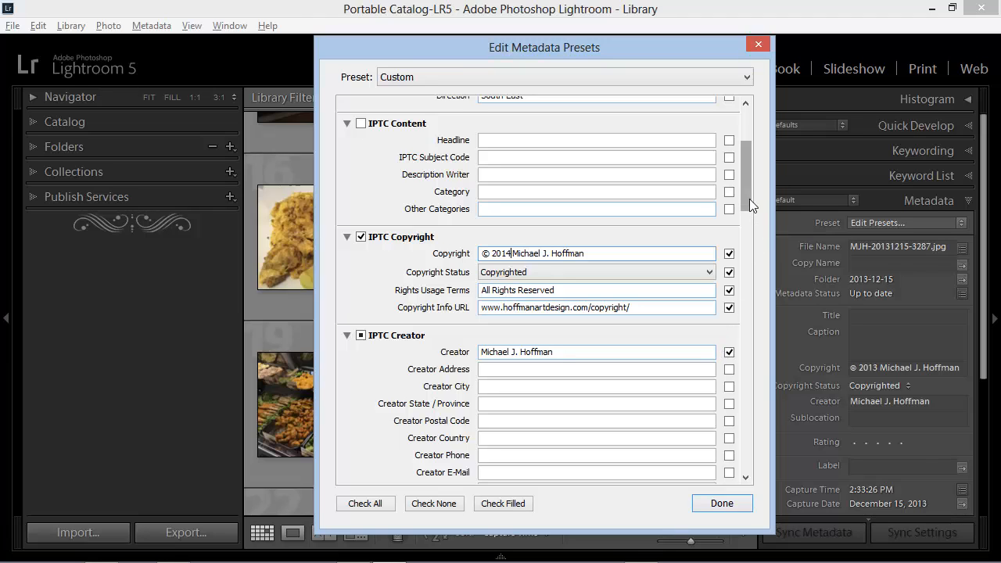
left_click_drag(749, 198, 747, 169)
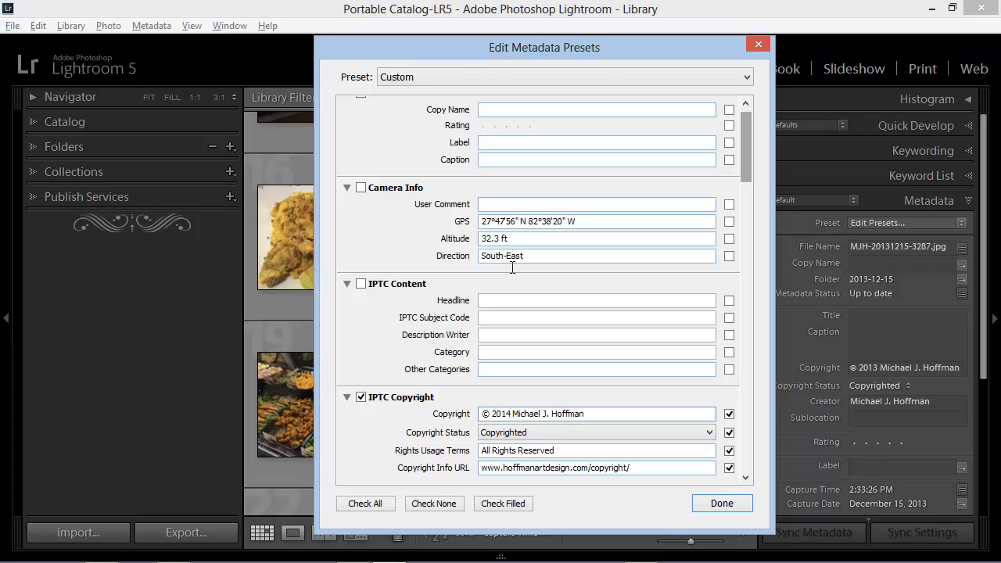
left_click_drag(748, 162, 747, 188)
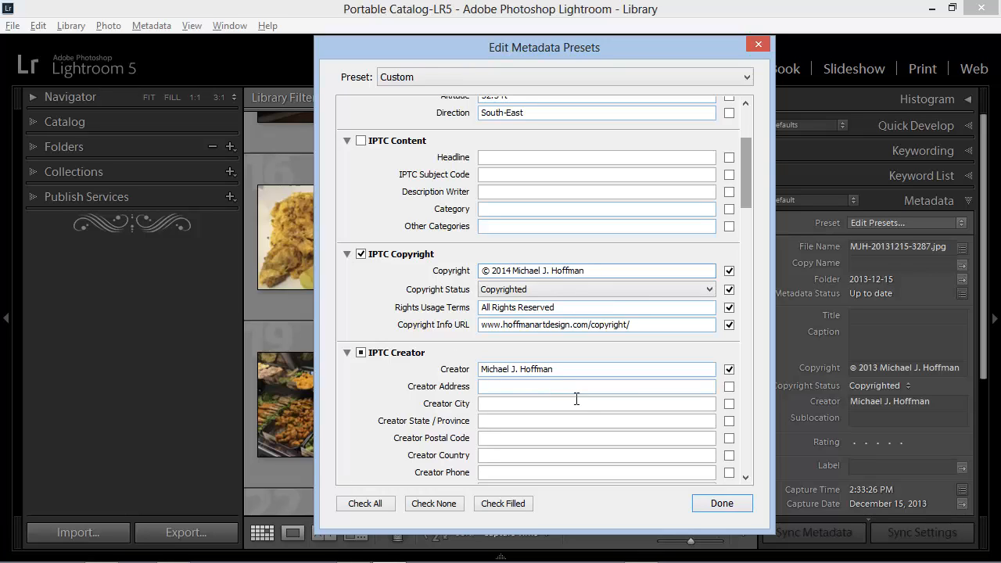
Save the current settings as a new metadata preset named "c2014 MJH" and close the preset editor
left_click(414, 76)
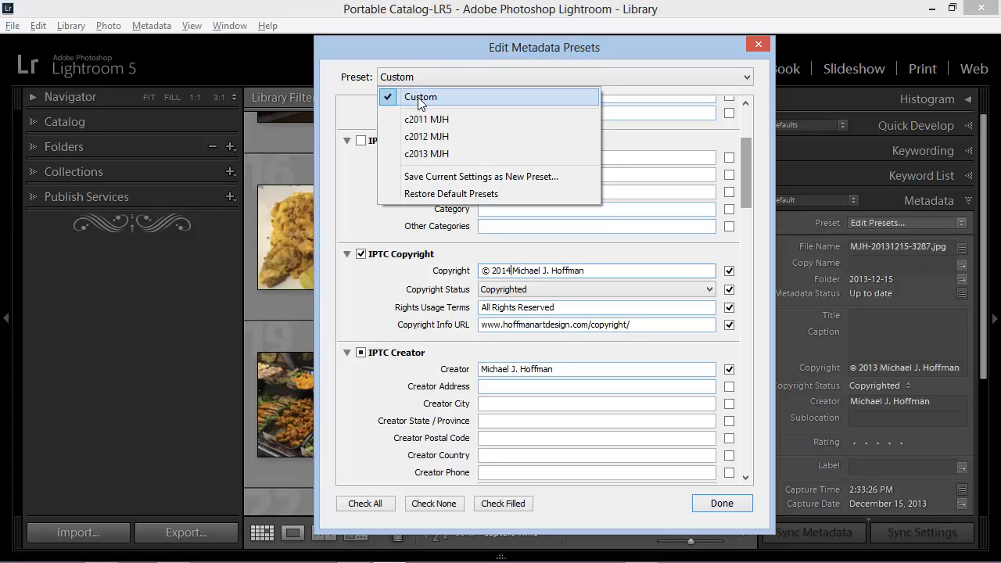
left_click(434, 176)
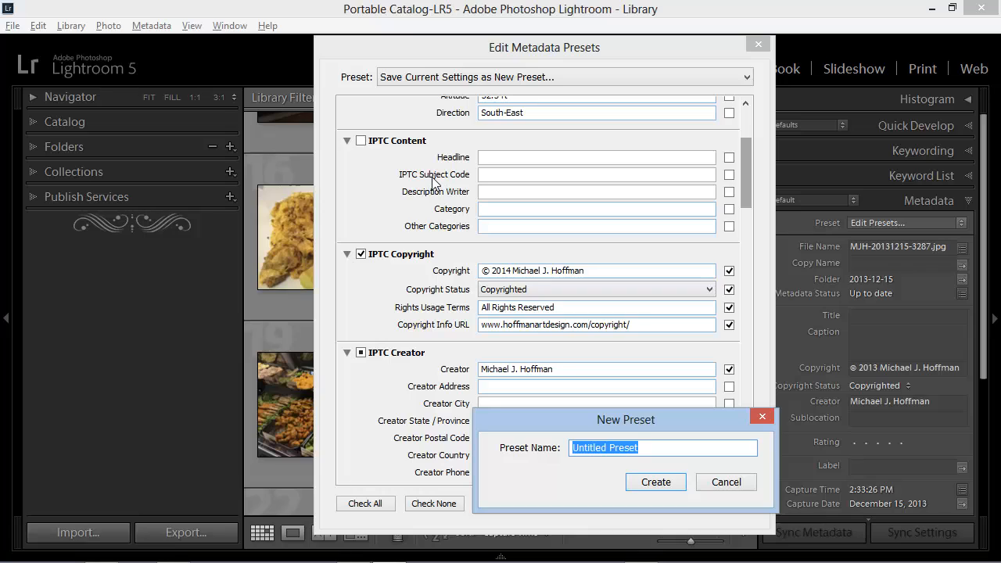
type("c")
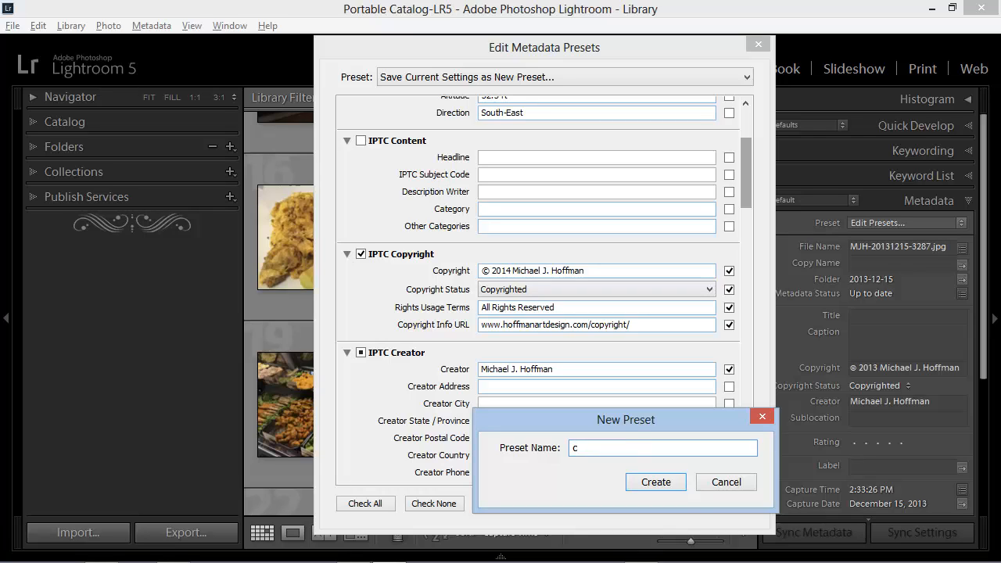
type("2014 MJH")
left_click(672, 482)
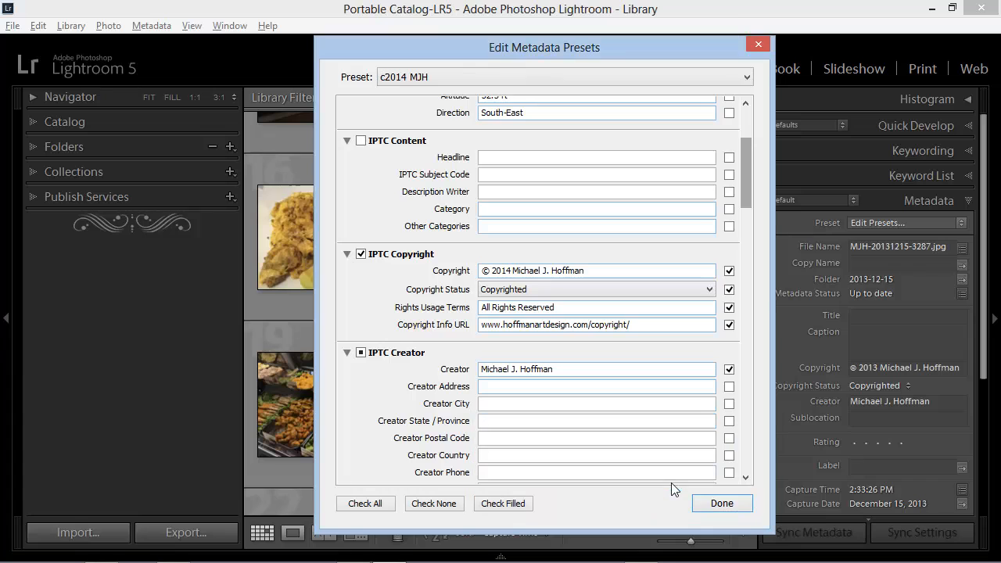
left_click(710, 501)
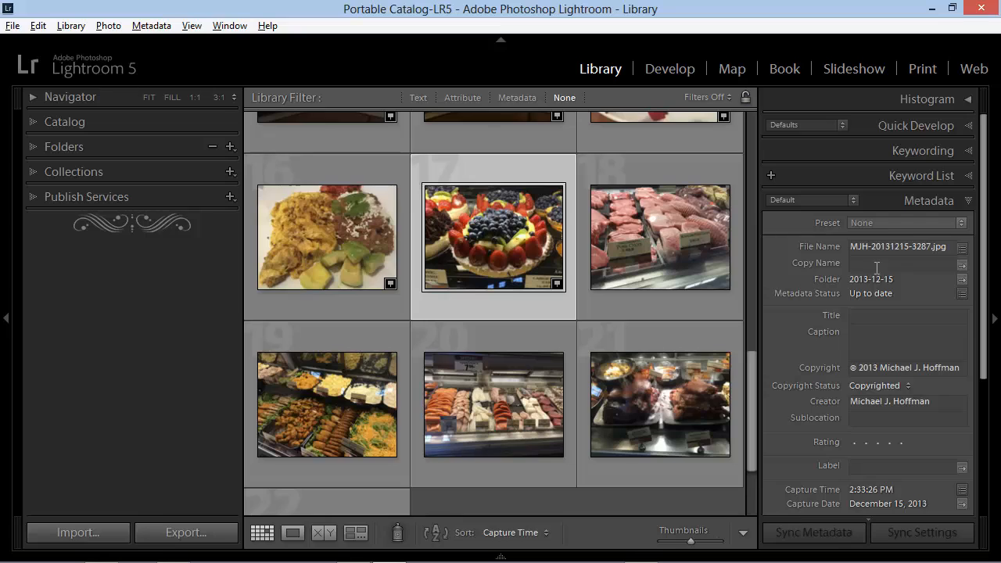
Try the c2014 MJH metadata preset on the selected fruit tart photo and switch it back to c2013 MJH
left_click(886, 222)
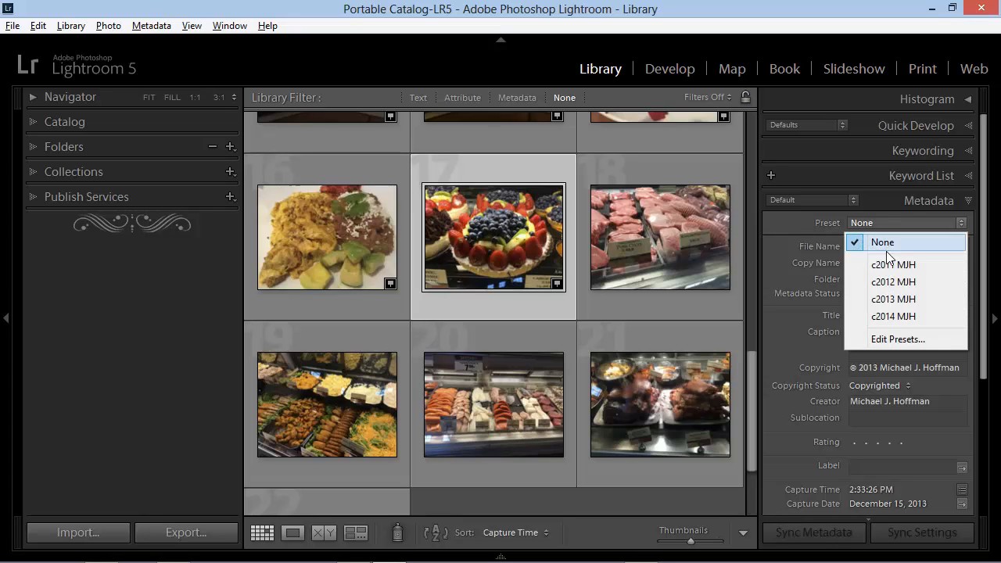
left_click(888, 317)
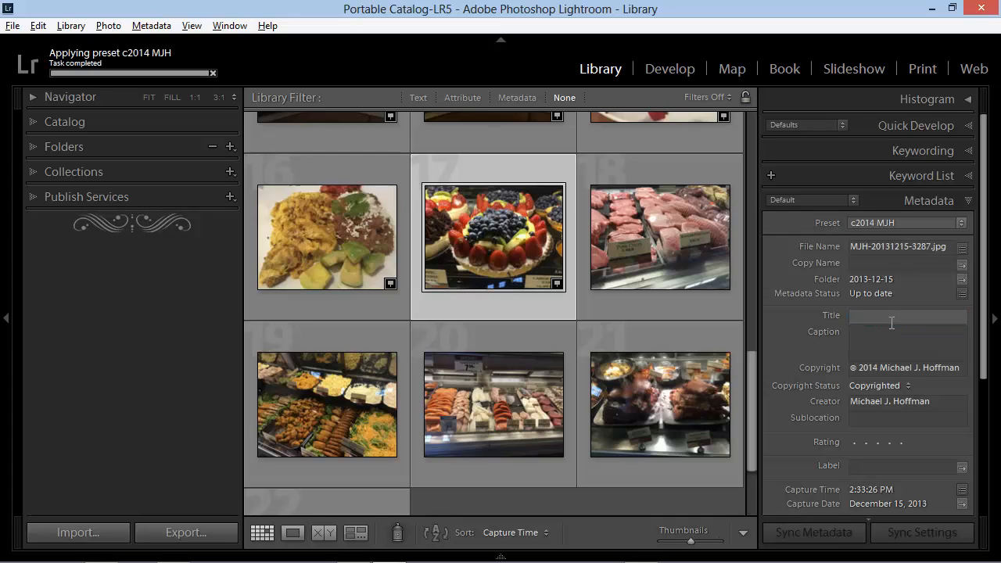
left_click(899, 223)
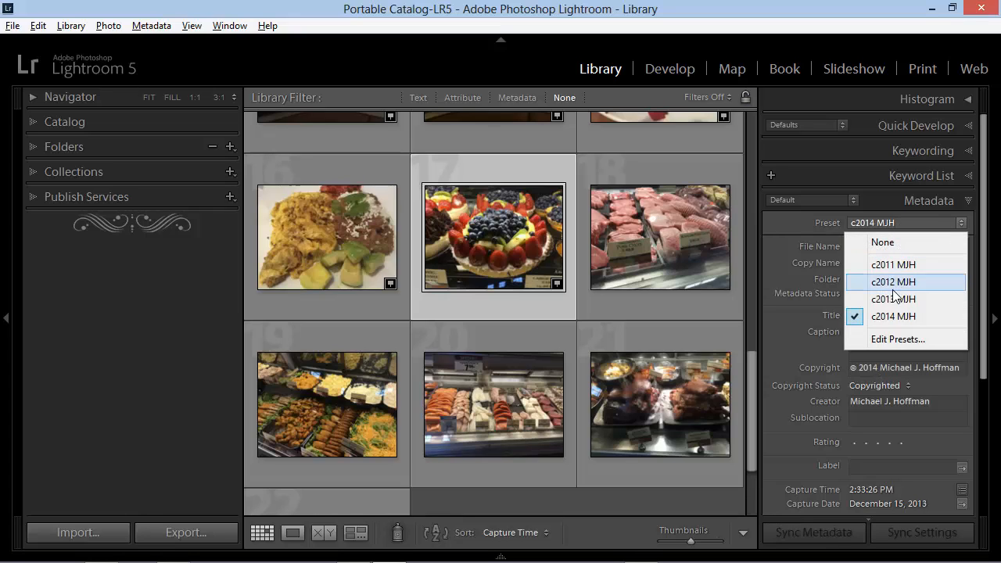
left_click(892, 298)
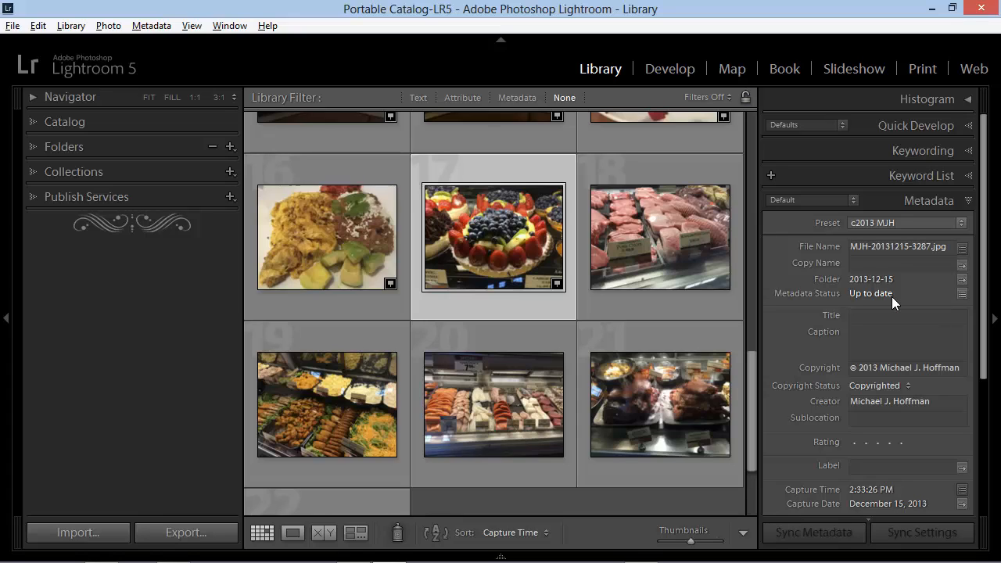
left_click(912, 222)
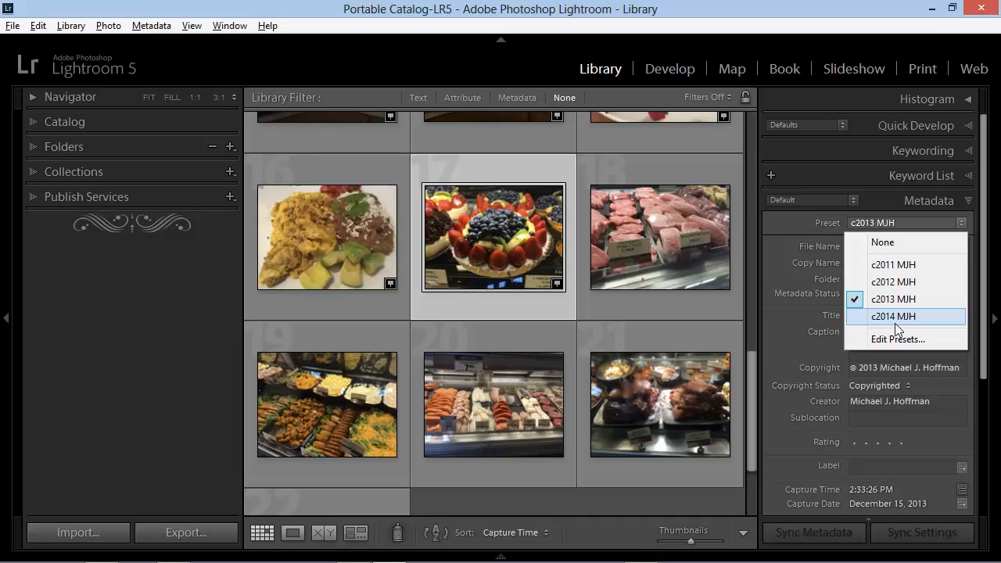
left_click(765, 351)
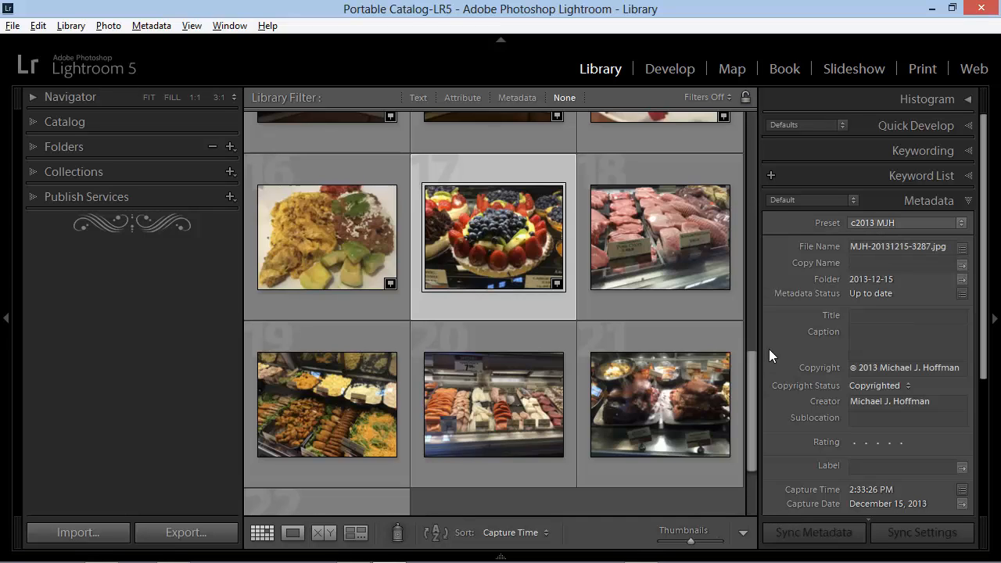
Examine the metadata presets available under Apply During Import for a photo import, and cancel the import
left_click(85, 533)
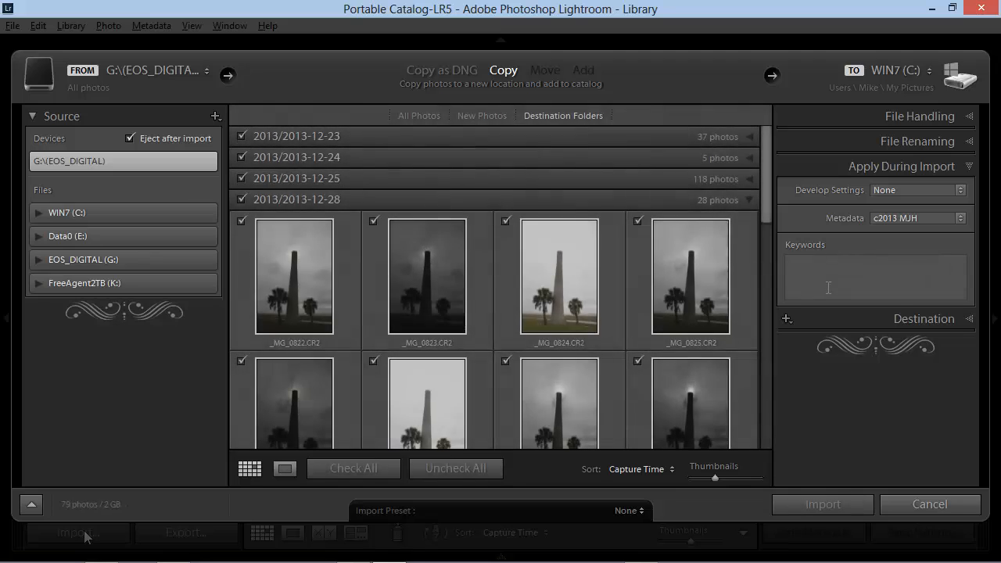
left_click(969, 168)
left_click(968, 168)
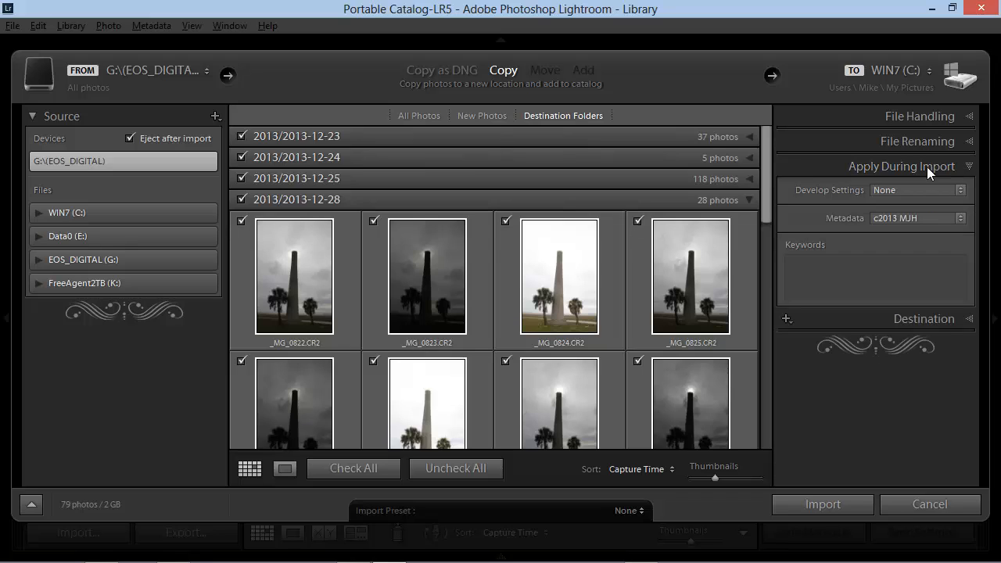
left_click(896, 219)
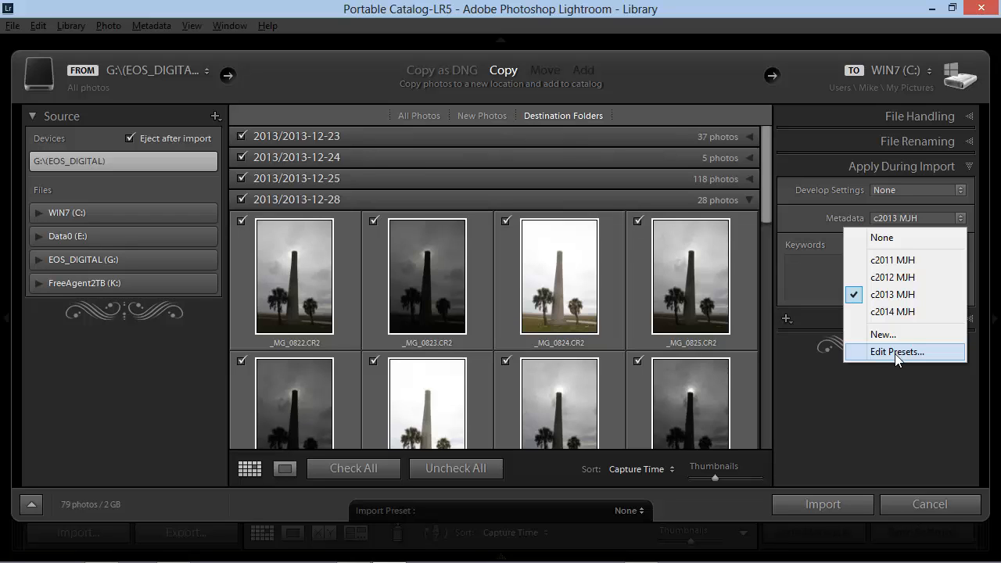
left_click(805, 372)
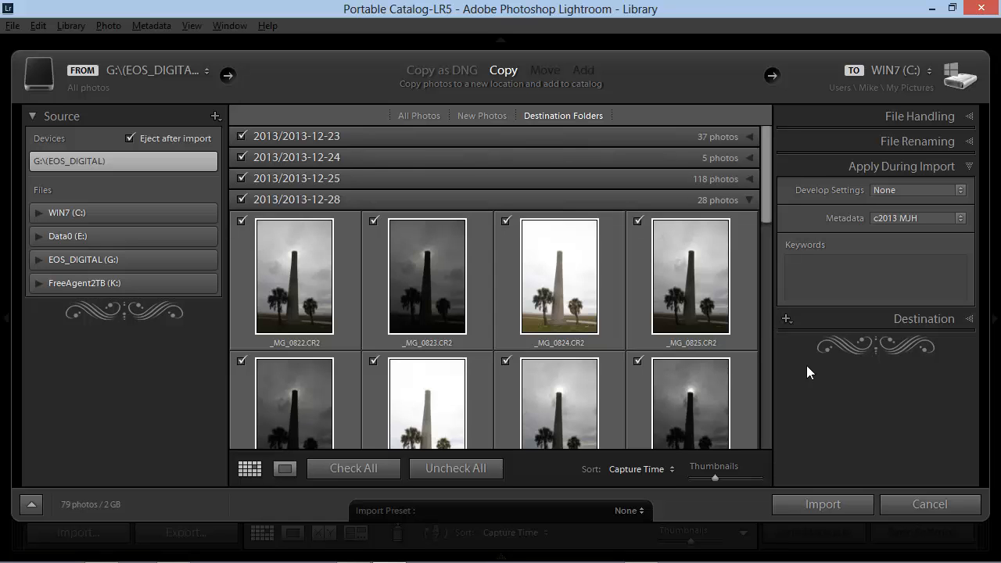
left_click(907, 498)
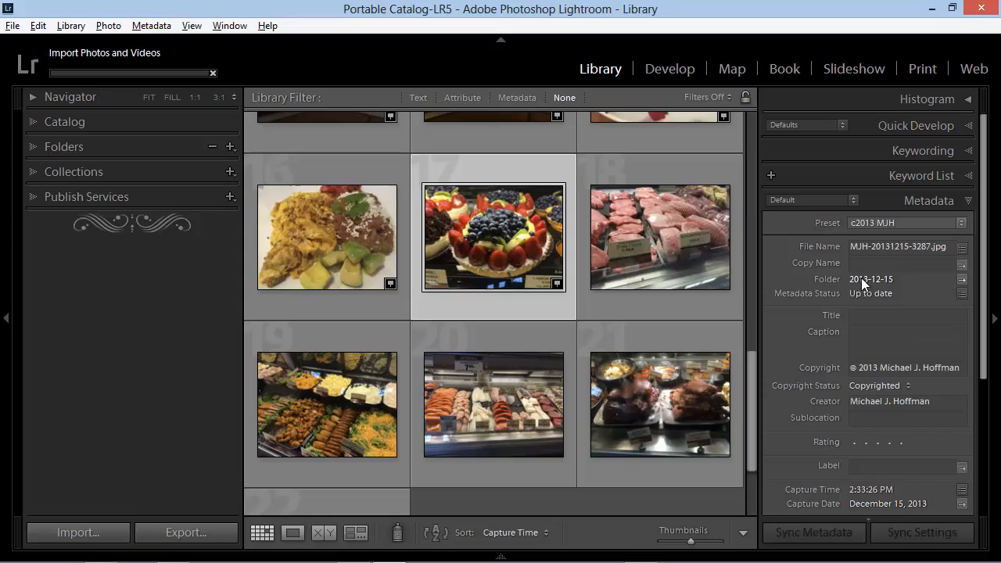